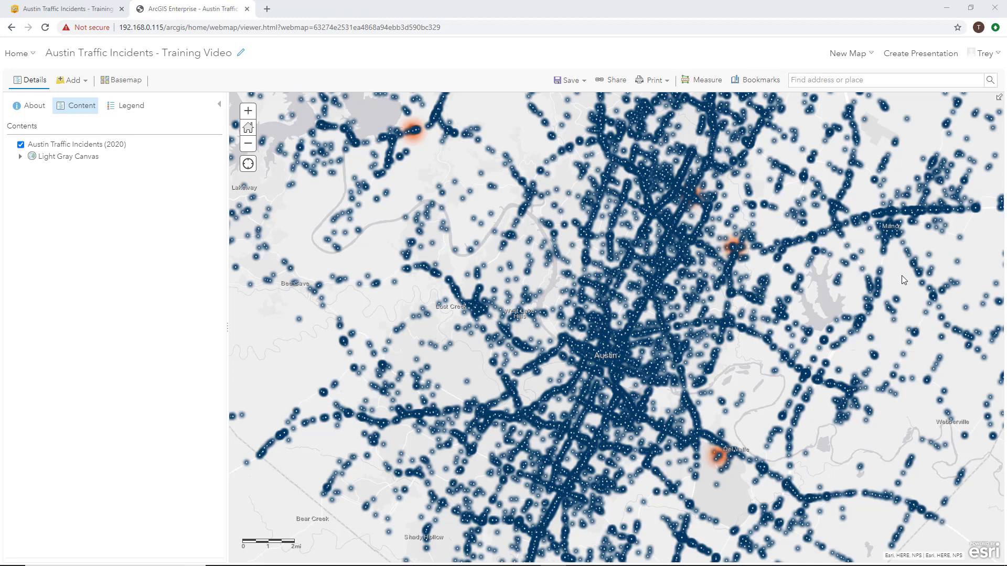
# Step: Create the 'Austin Traffic Incidents - Training Video' Operations Dashboard from the map, tagged Austin, Texas, Traffic, 2020
pyautogui.click(611, 80)
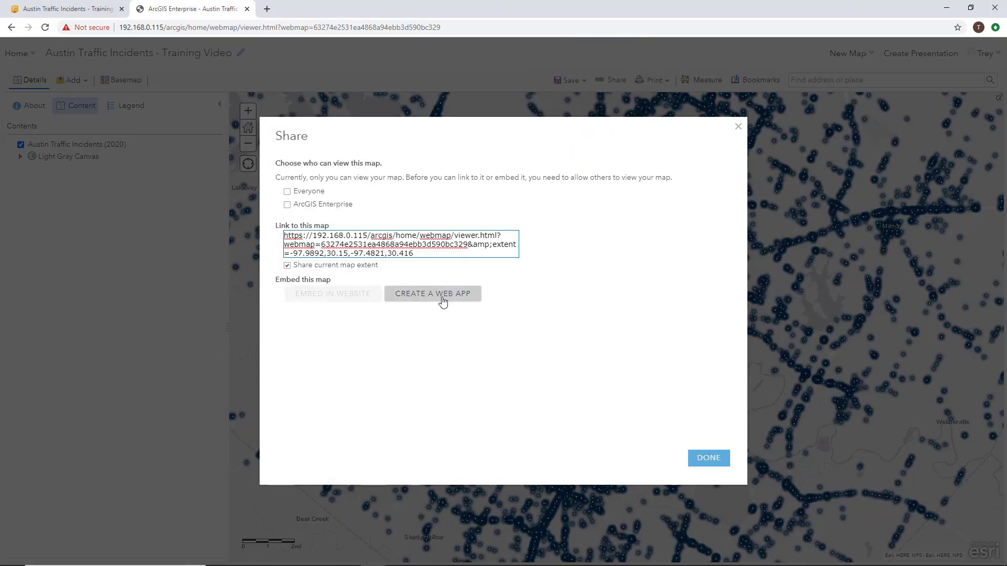
pyautogui.click(443, 302)
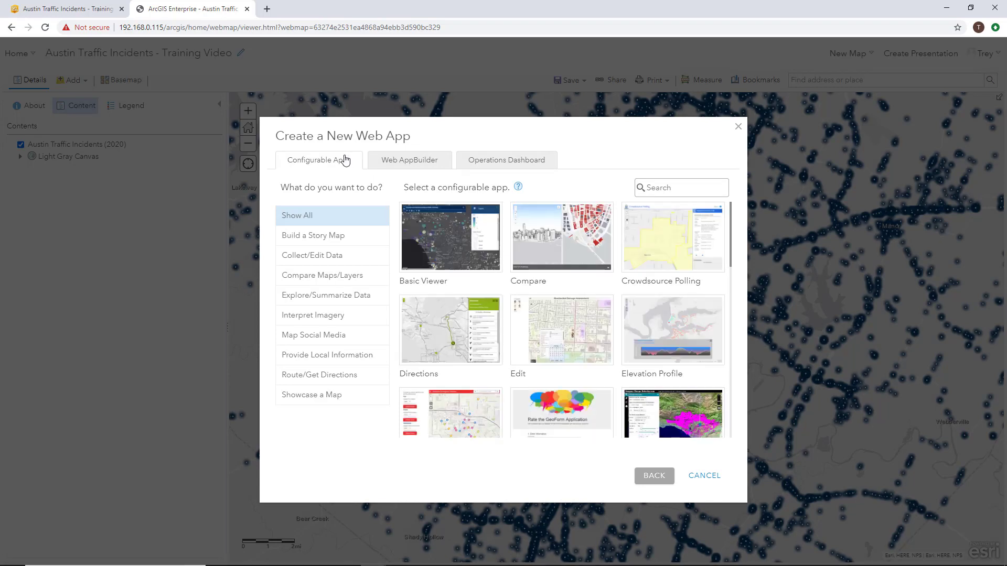
pyautogui.click(543, 166)
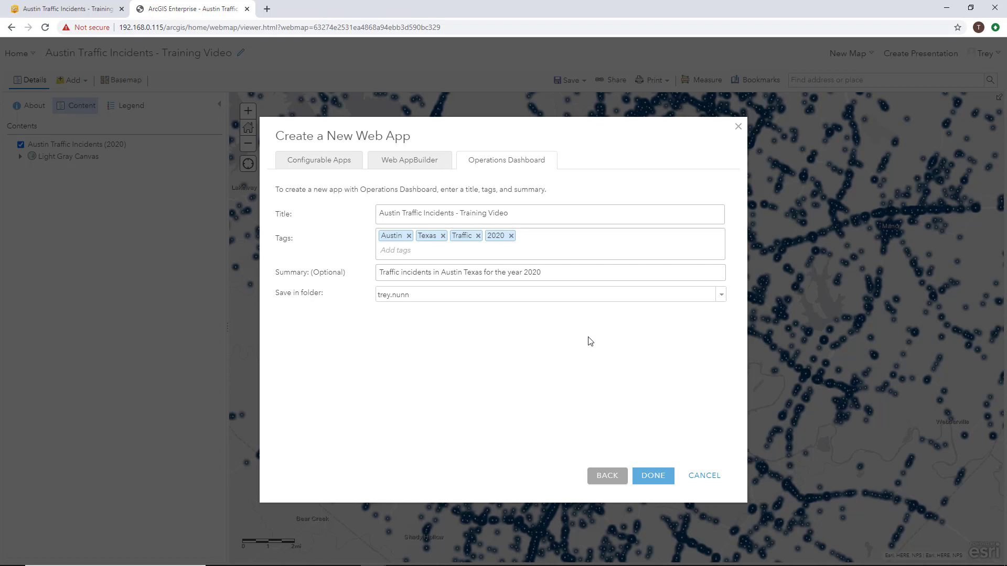
pyautogui.click(654, 476)
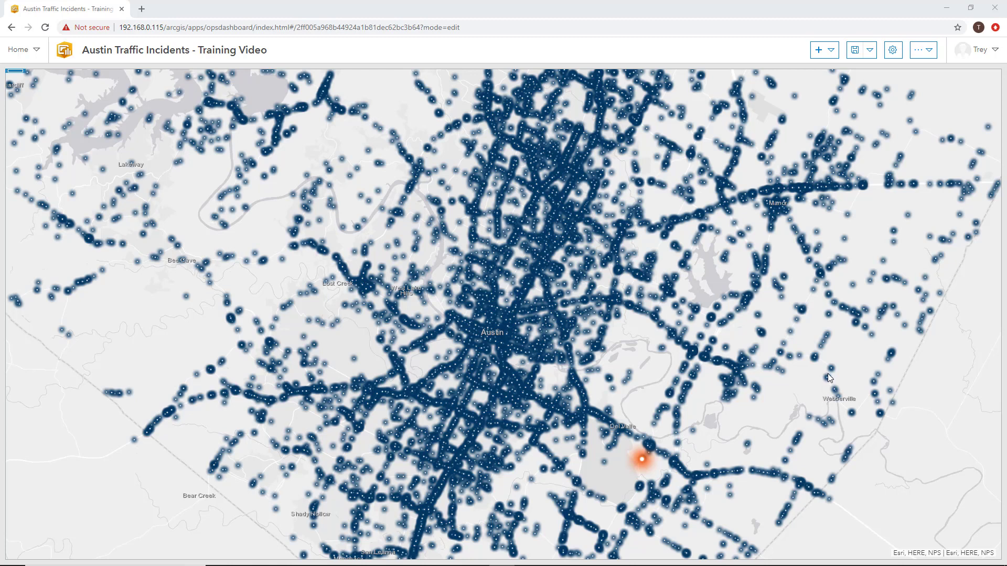
# Step: Bring up the Add widget list in the dashboard toolbar
pyautogui.click(830, 52)
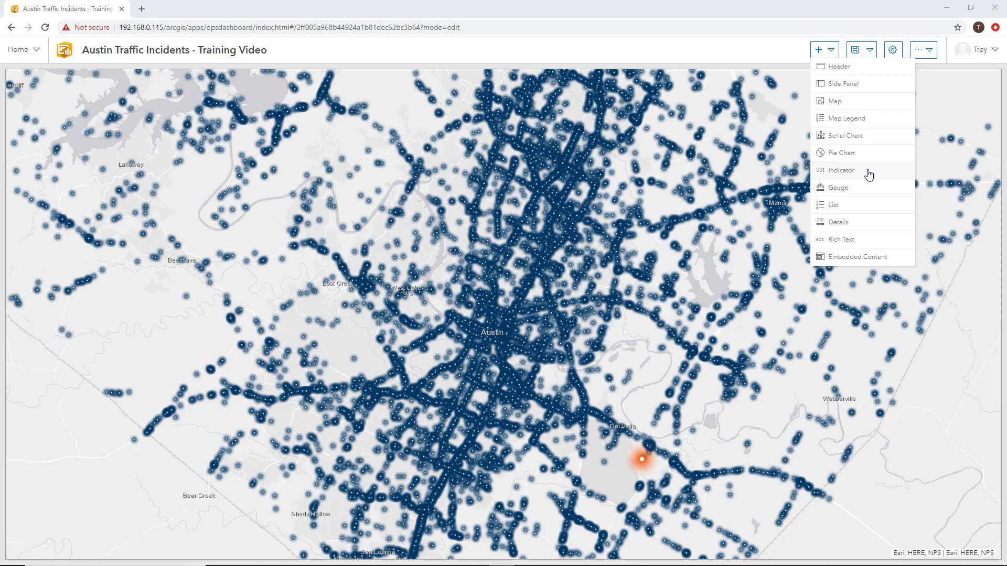
# Step: Add an Indicator on Austin Traffic Incidents (2020) filtered to traffic_report_status equal ACTIVE
pyautogui.click(841, 170)
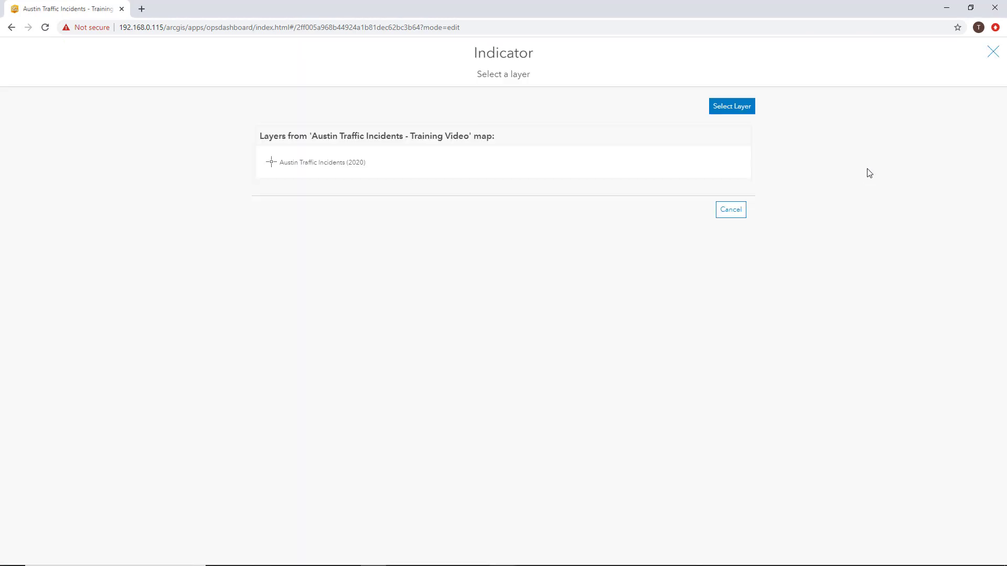
pyautogui.click(336, 166)
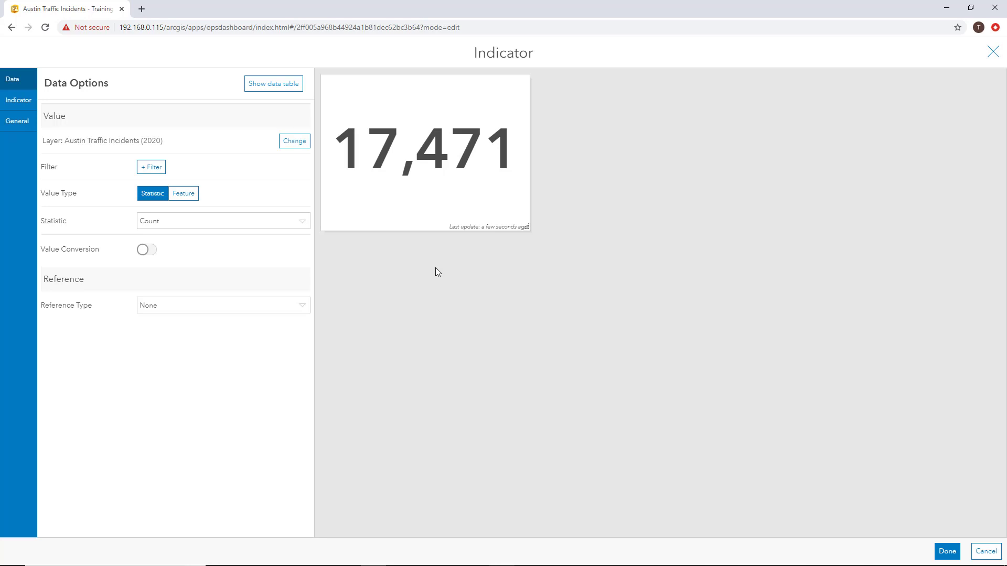
pyautogui.click(149, 168)
pyautogui.click(282, 187)
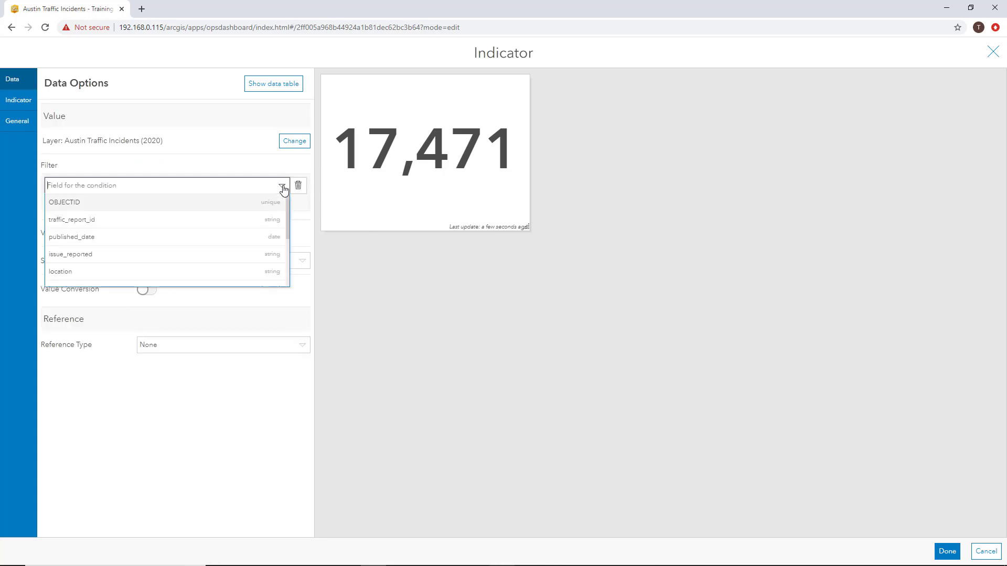
pyautogui.scroll(-3, 286, 202)
pyautogui.click(113, 249)
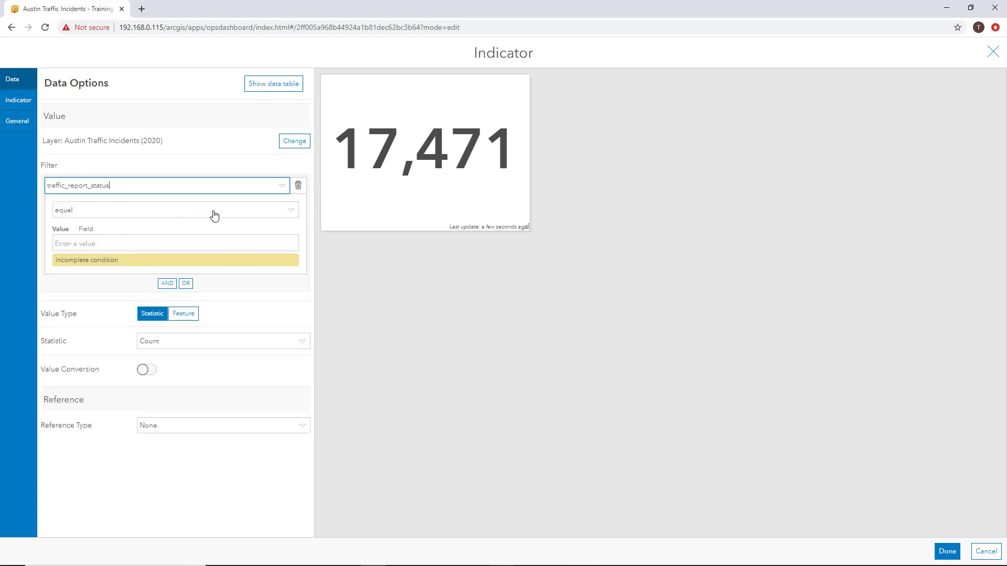
pyautogui.click(230, 249)
pyautogui.click(74, 278)
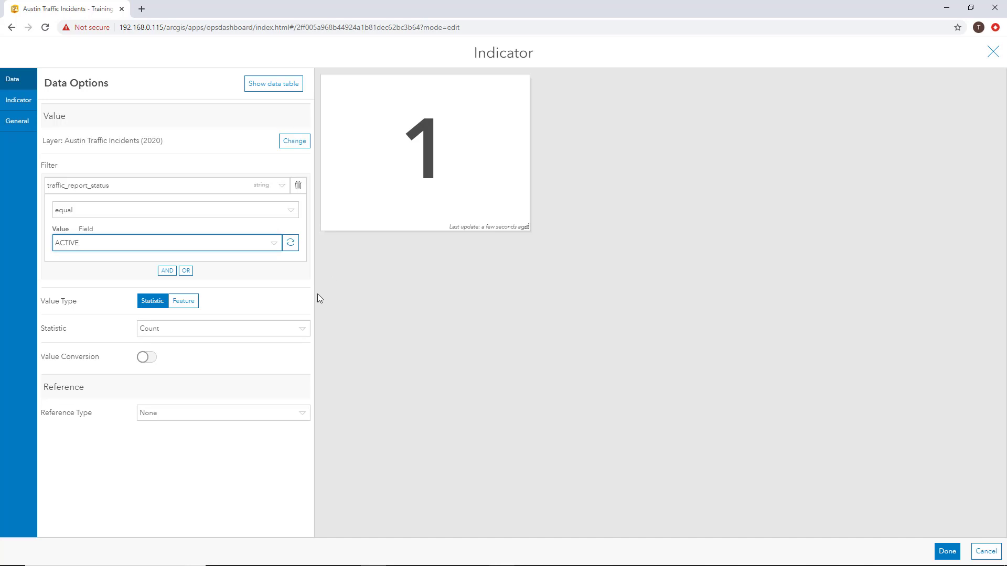
pyautogui.click(302, 414)
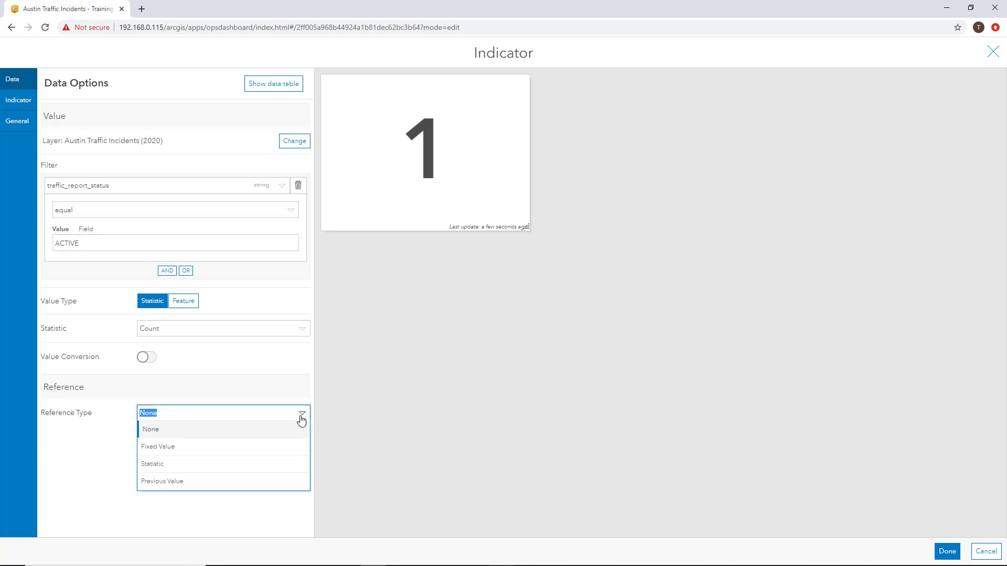
# Step: Make the indicator's reference a Count statistic filtered to published_date is Today
pyautogui.click(220, 464)
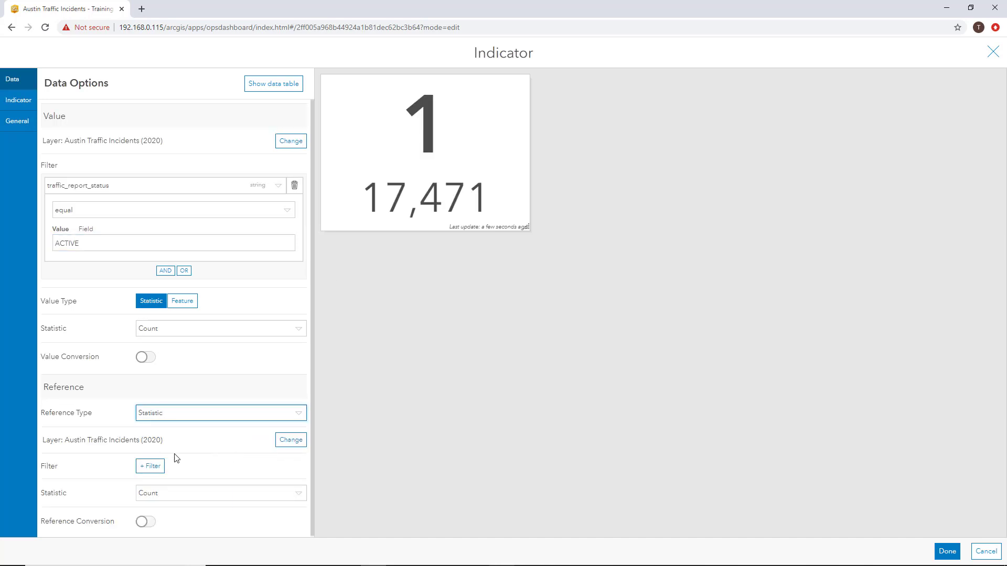
pyautogui.click(148, 468)
pyautogui.click(277, 483)
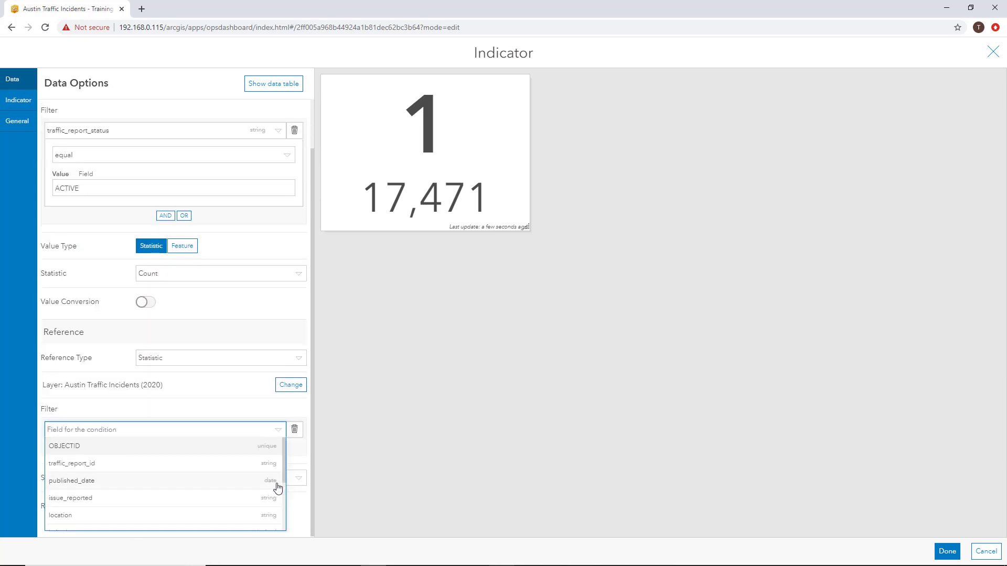
pyautogui.click(103, 481)
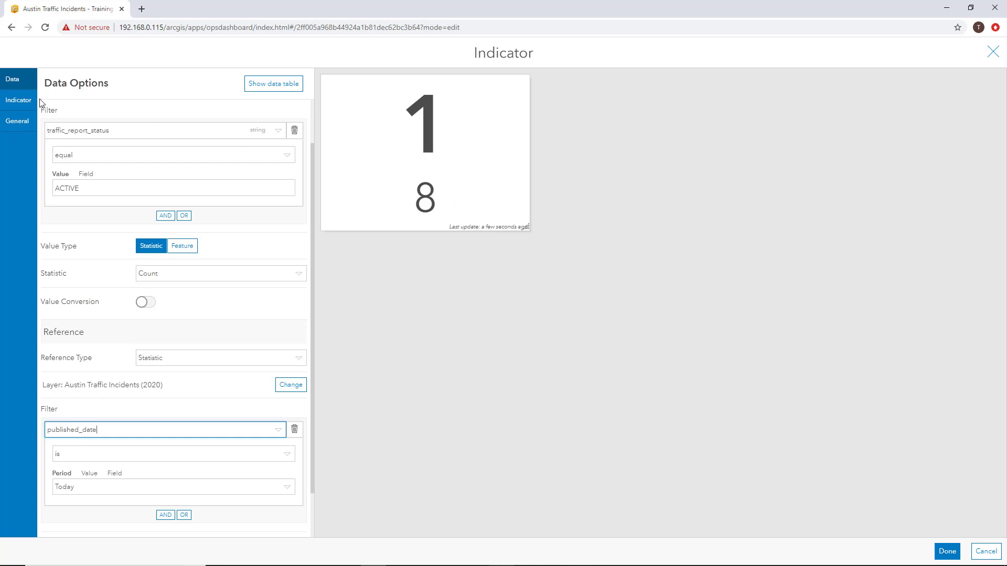
# Step: Label the indicator 'Active Incidents' with '{reference} (Total Today)' below, and place it on the dashboard
pyautogui.click(15, 105)
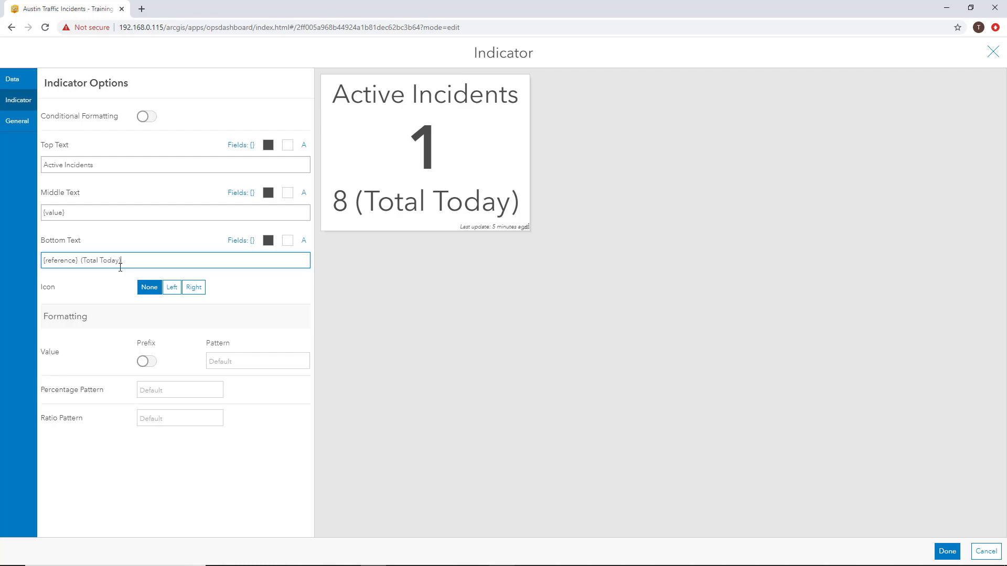
pyautogui.click(947, 551)
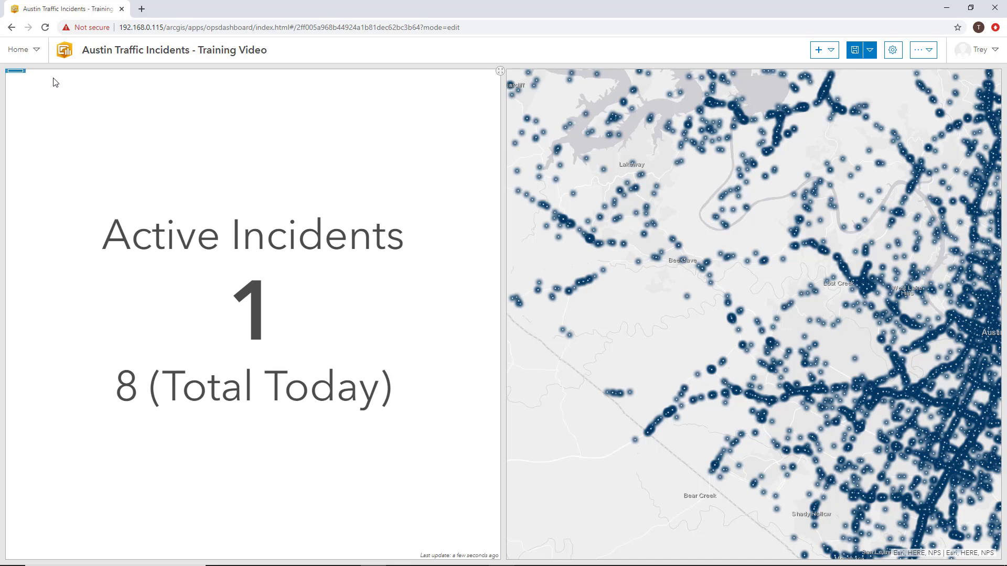
# Step: Dock the Active Incidents indicator as a narrow column right of the map, widening the map
pyautogui.moveTo(13, 72)
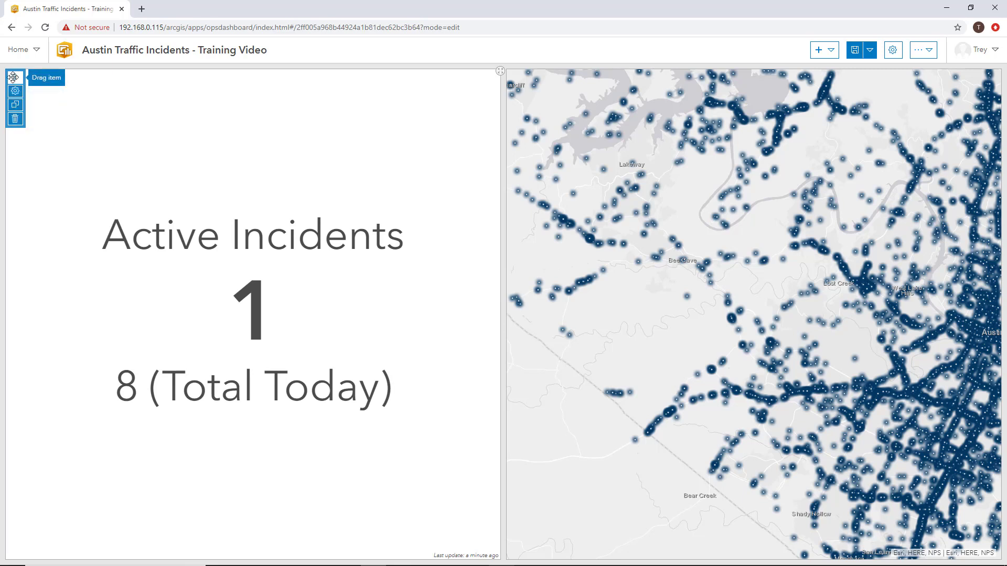
pyautogui.moveTo(13, 77); pyautogui.dragTo(605, 216)
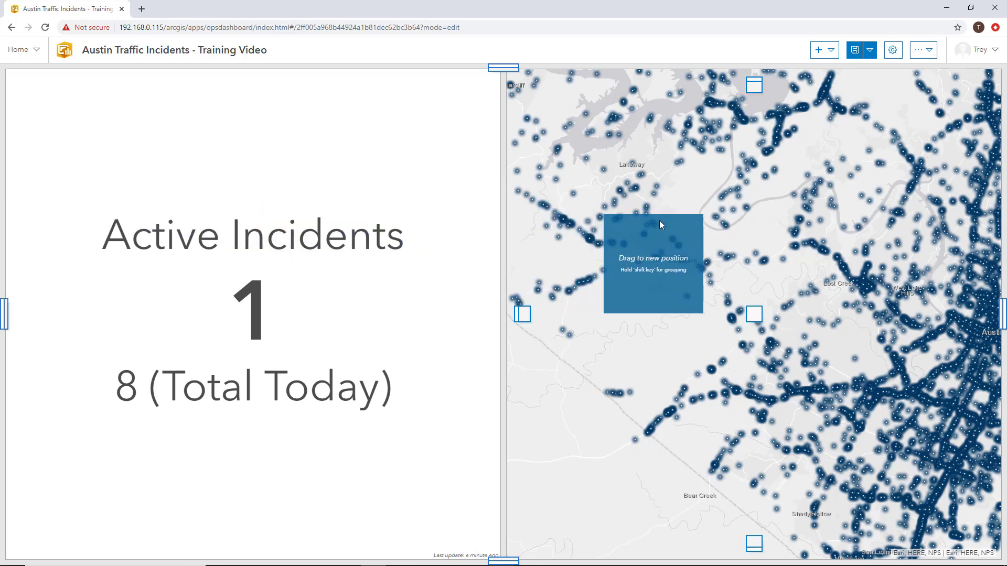
pyautogui.moveTo(660, 221); pyautogui.dragTo(1002, 314)
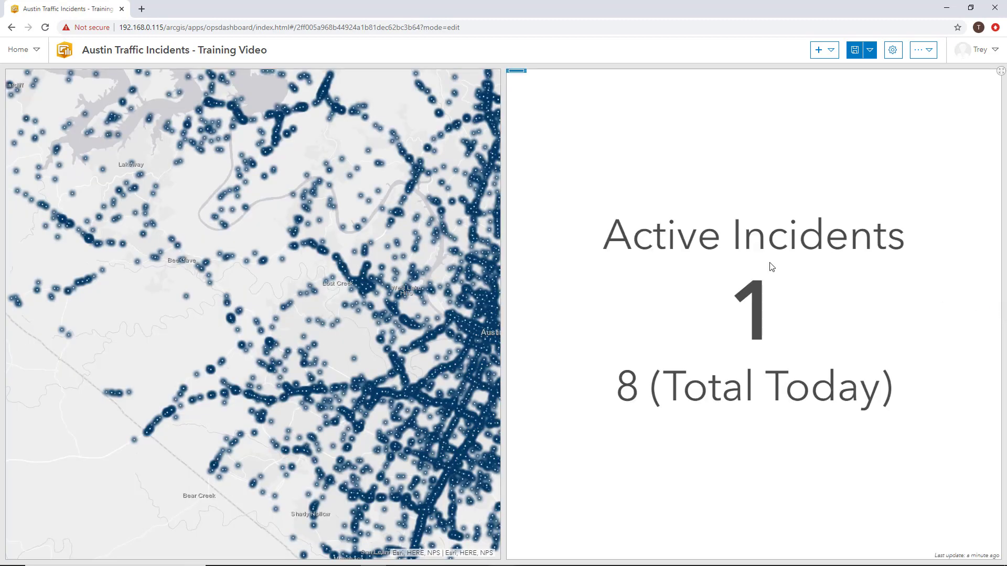
pyautogui.moveTo(505, 257); pyautogui.dragTo(860, 250)
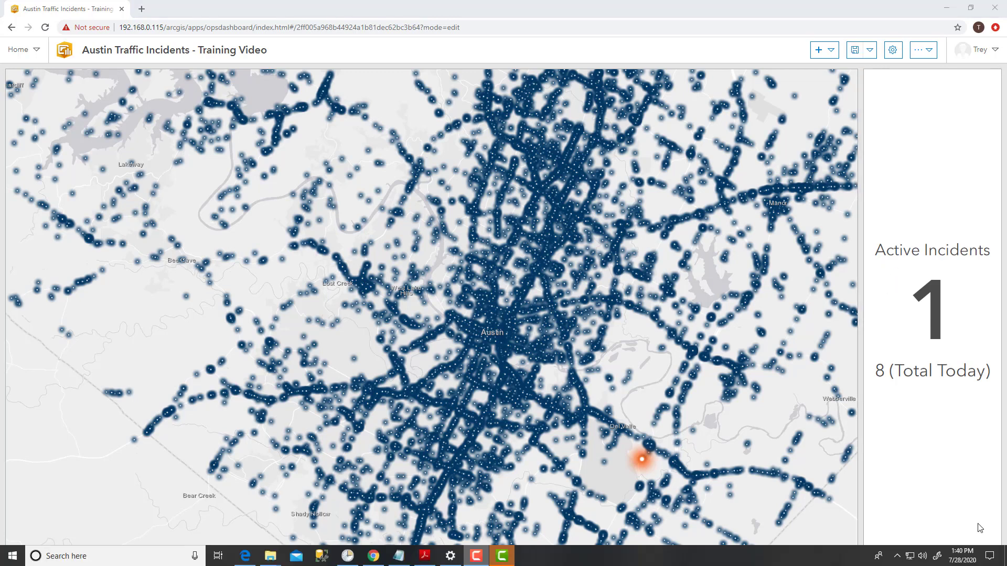
# Step: Add a Pie Chart of Austin Traffic Incidents (2020) with slices categorized by issue_reported
pyautogui.click(831, 53)
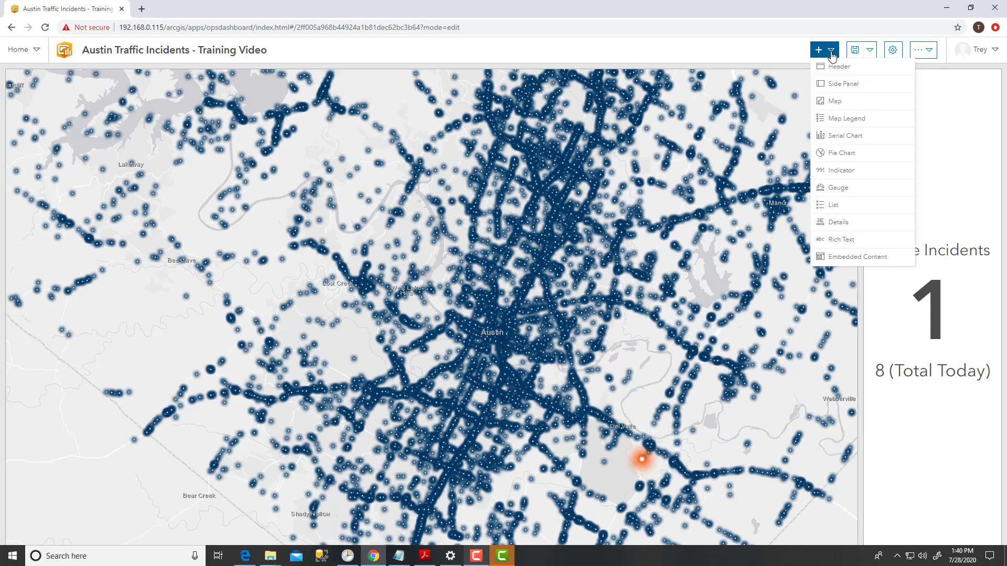
pyautogui.click(840, 155)
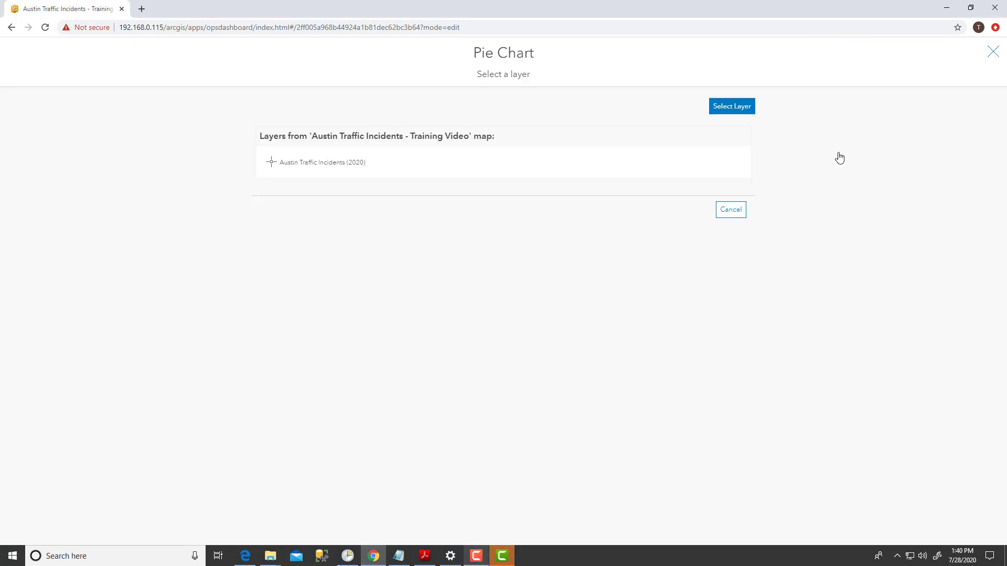
pyautogui.click(329, 174)
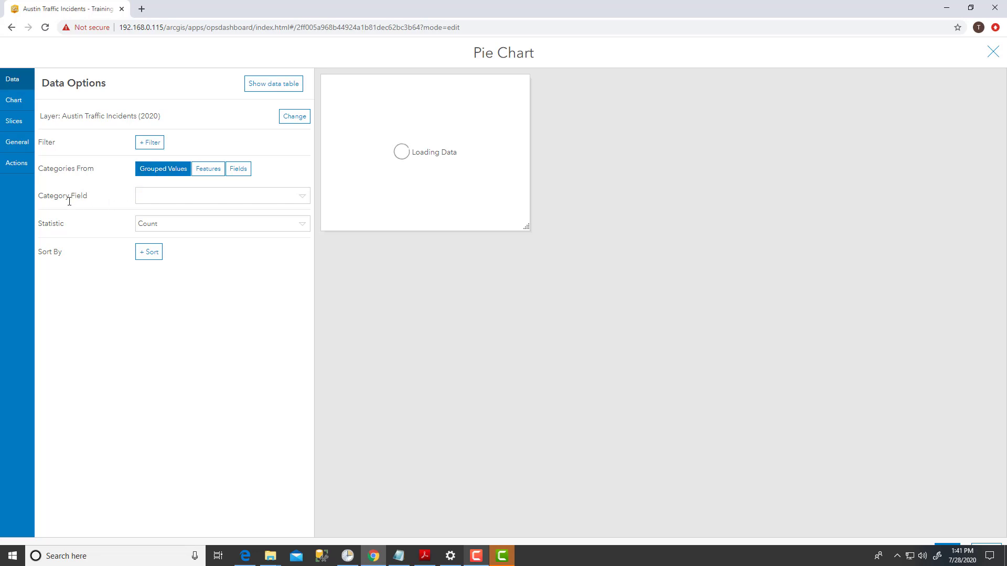
pyautogui.click(302, 198)
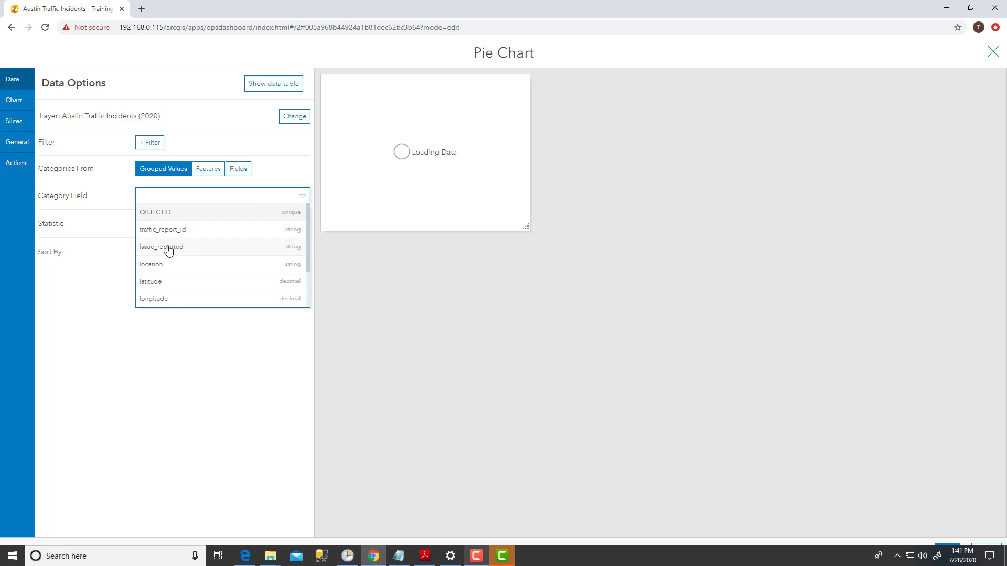
pyautogui.click(192, 250)
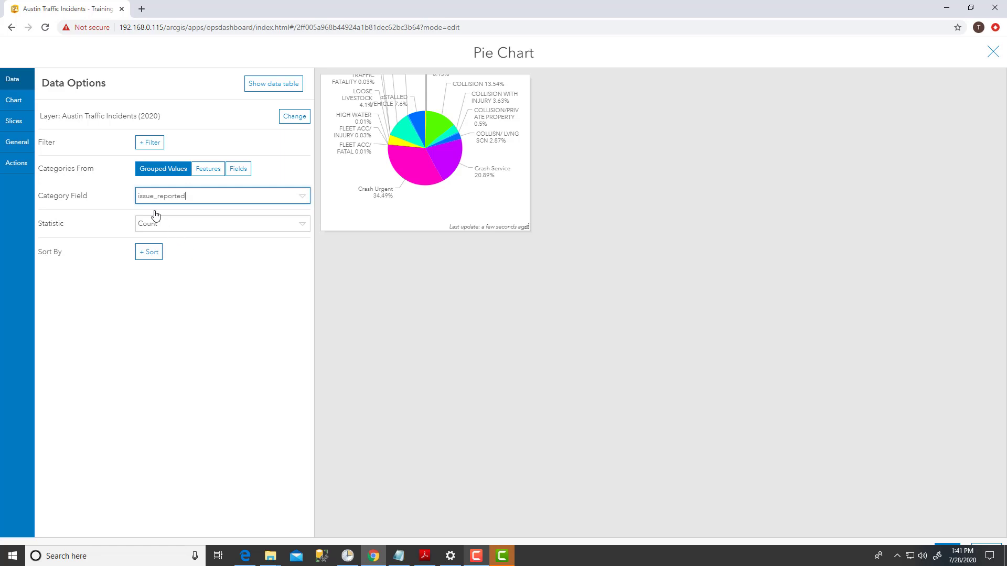
# Step: Set the chart's Inner Radius to 50% to make it a donut
pyautogui.click(22, 106)
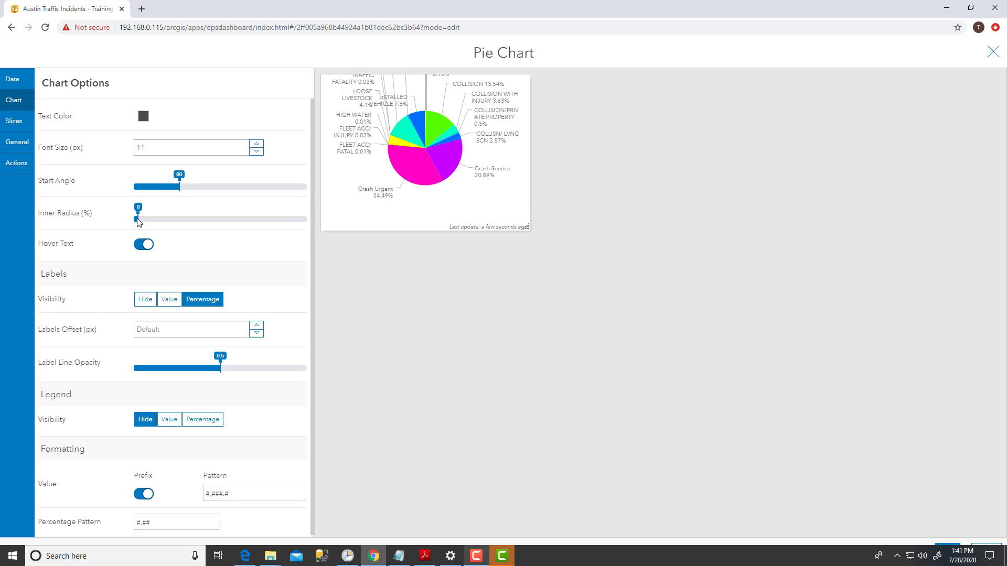
pyautogui.moveTo(138, 222); pyautogui.dragTo(221, 220)
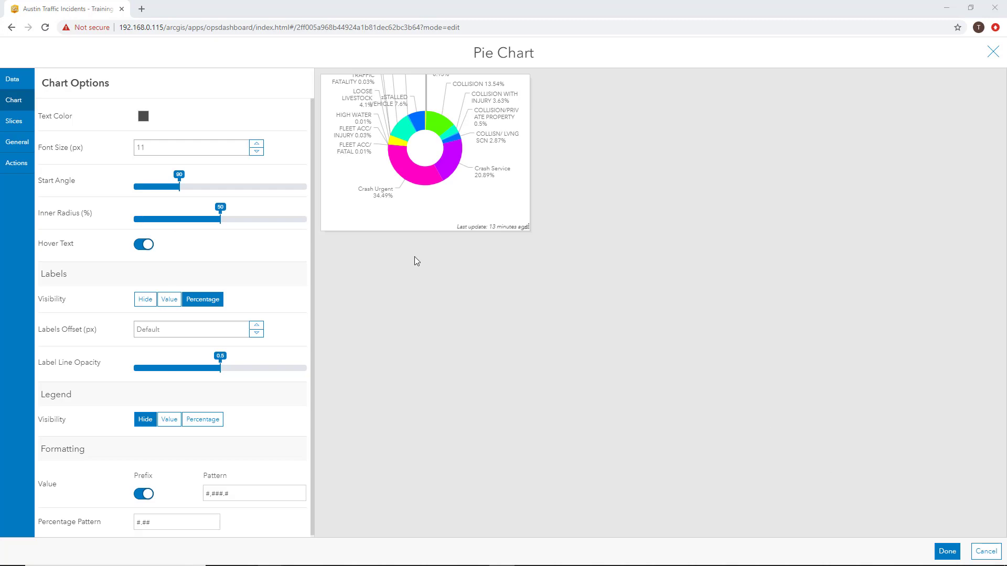
pyautogui.click(25, 124)
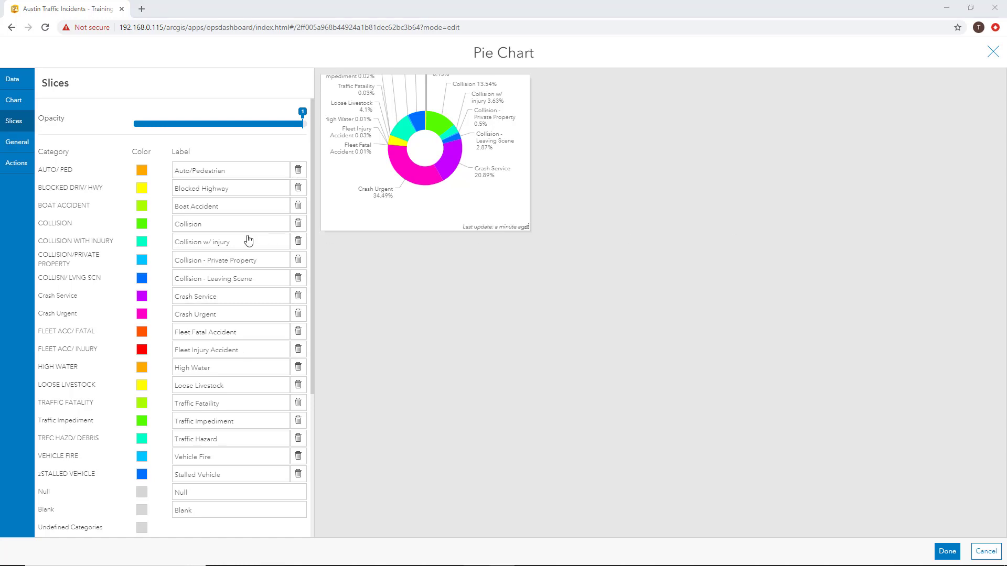
# Step: Set slice Grouping to 4% so small categories merge into Other
pyautogui.scroll(-4, 139, 325)
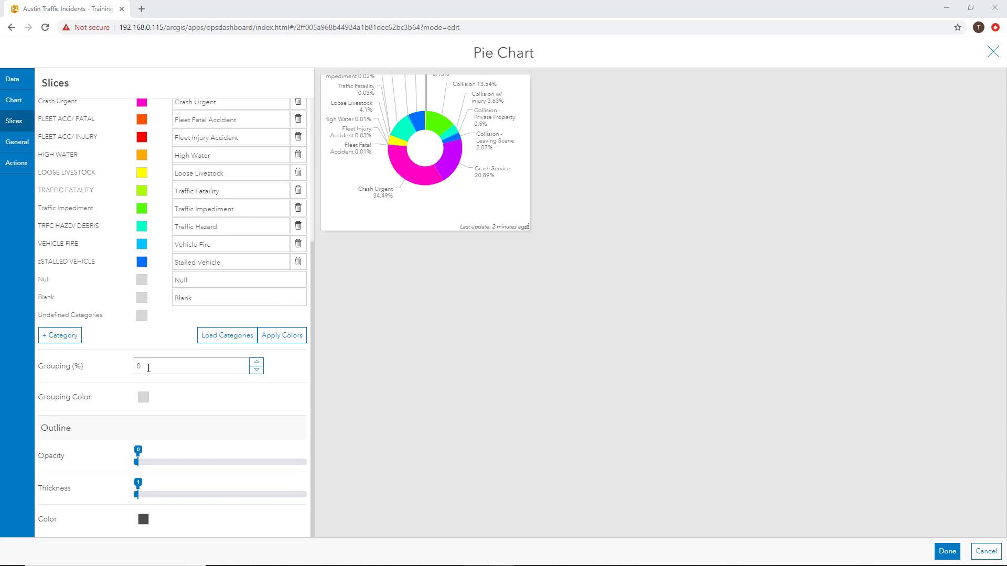
pyautogui.click(148, 367)
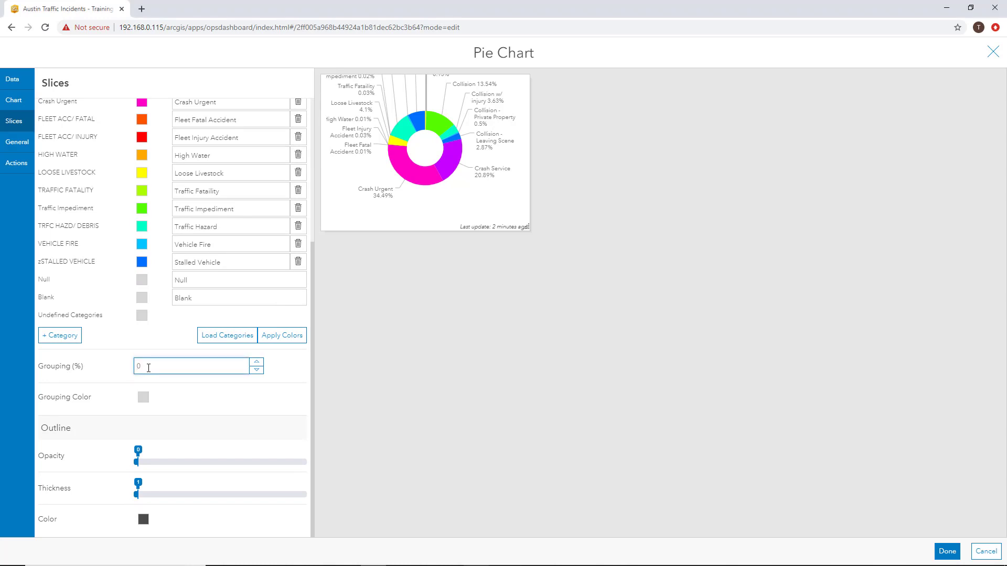
pyautogui.write('4')
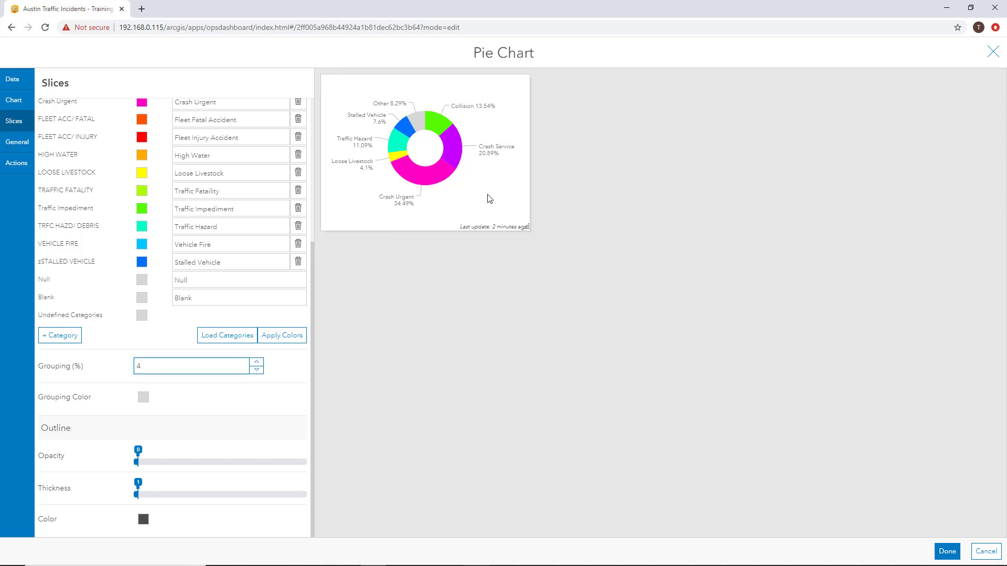
pyautogui.moveTo(415, 123)
pyautogui.scroll(4, 147, 187)
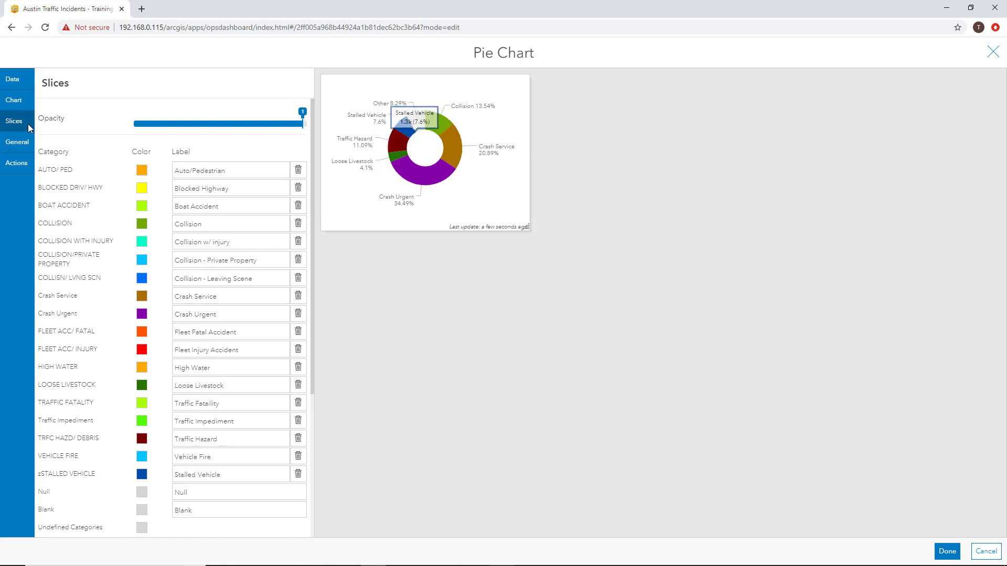
# Step: Have chart selections filter Austin Traffic Incidents (2020), then place the donut chart on the dashboard
pyautogui.click(11, 169)
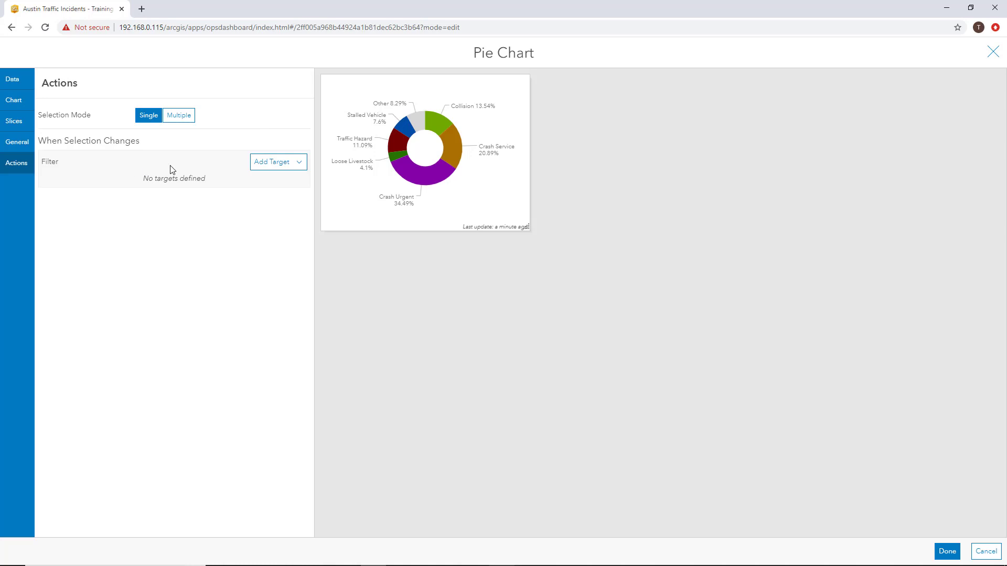
pyautogui.click(298, 162)
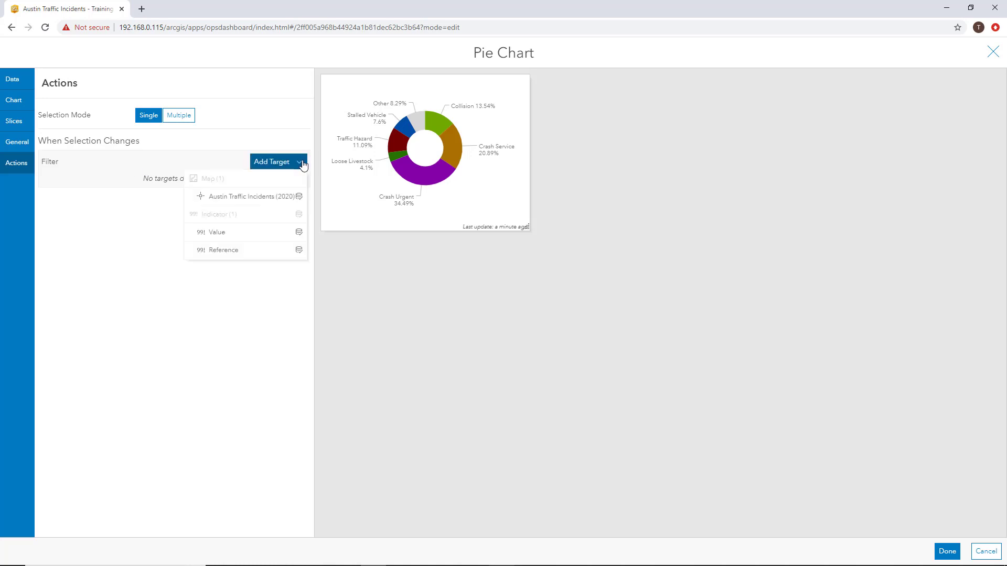
pyautogui.click(235, 198)
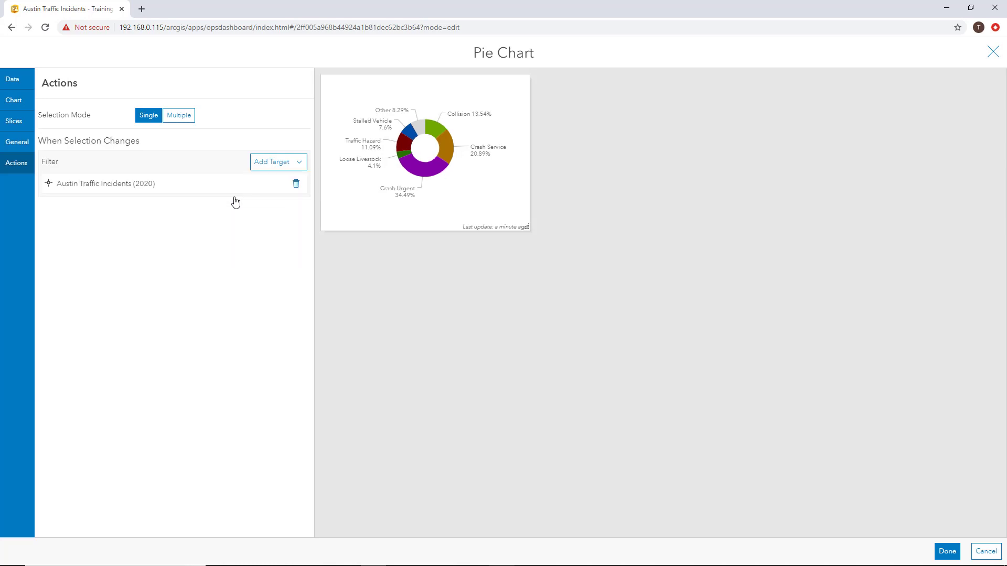
pyautogui.click(941, 551)
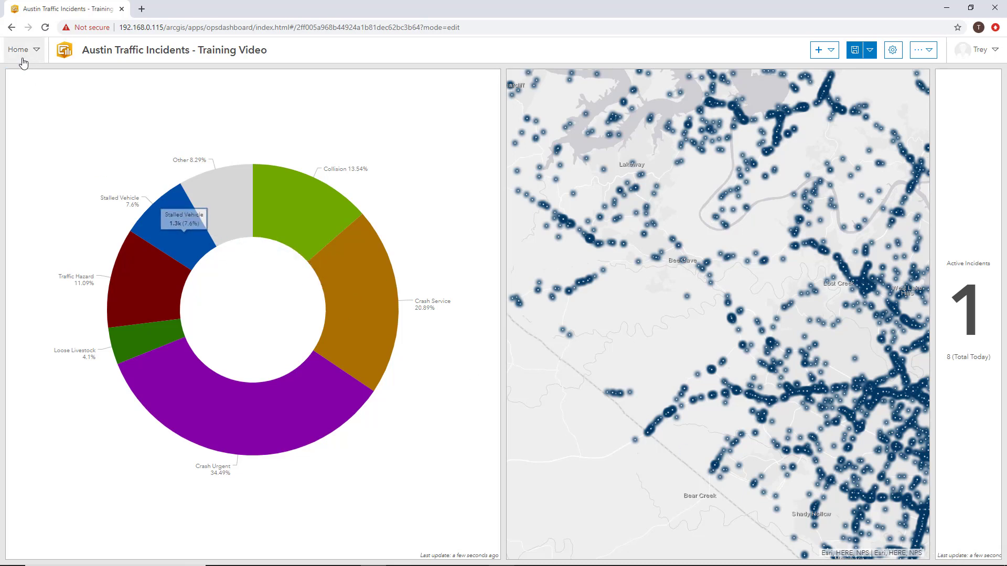
# Step: Dock the issue-type donut chart as a row beneath the Active Incidents indicator in the right column
pyautogui.moveTo(14, 76)
pyautogui.moveTo(15, 76); pyautogui.dragTo(970, 319)
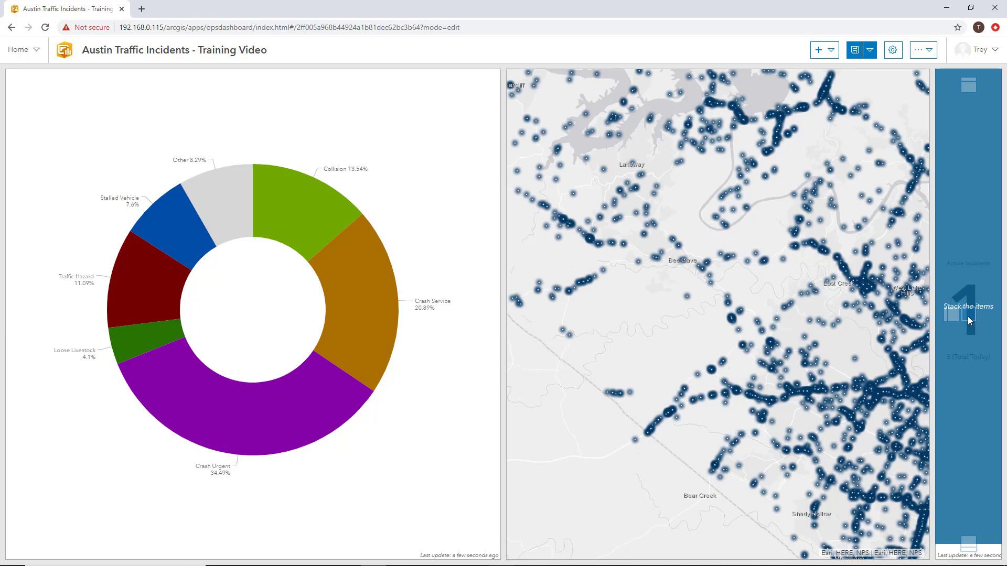
pyautogui.moveTo(969, 320); pyautogui.dragTo(962, 363)
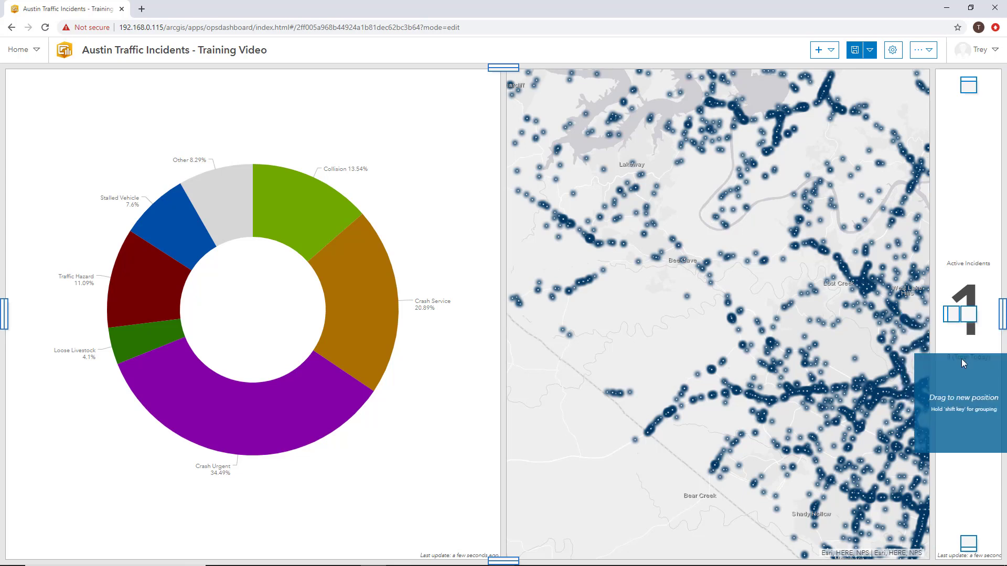
pyautogui.moveTo(961, 360); pyautogui.dragTo(972, 545)
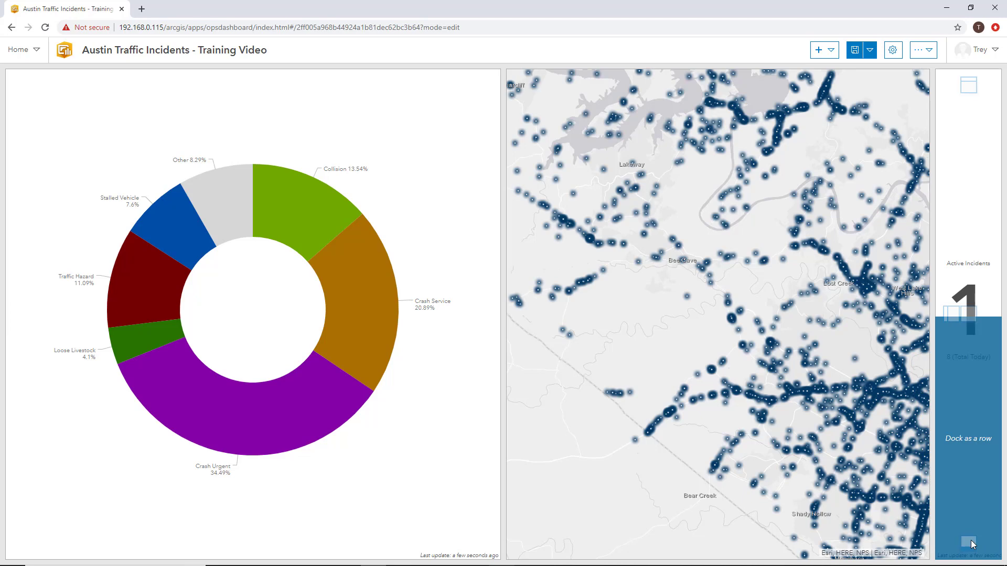
pyautogui.moveTo(973, 545); pyautogui.dragTo(972, 545)
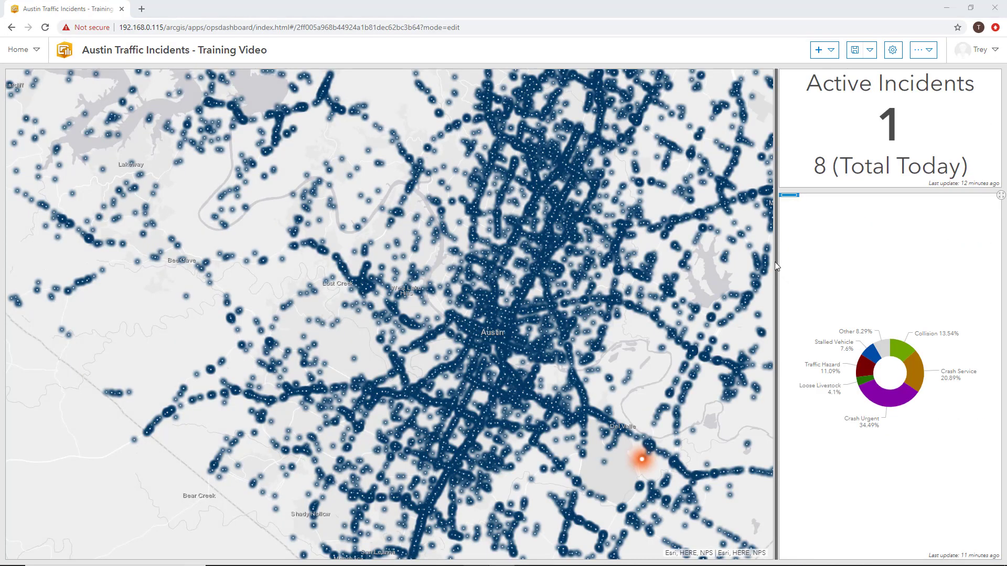